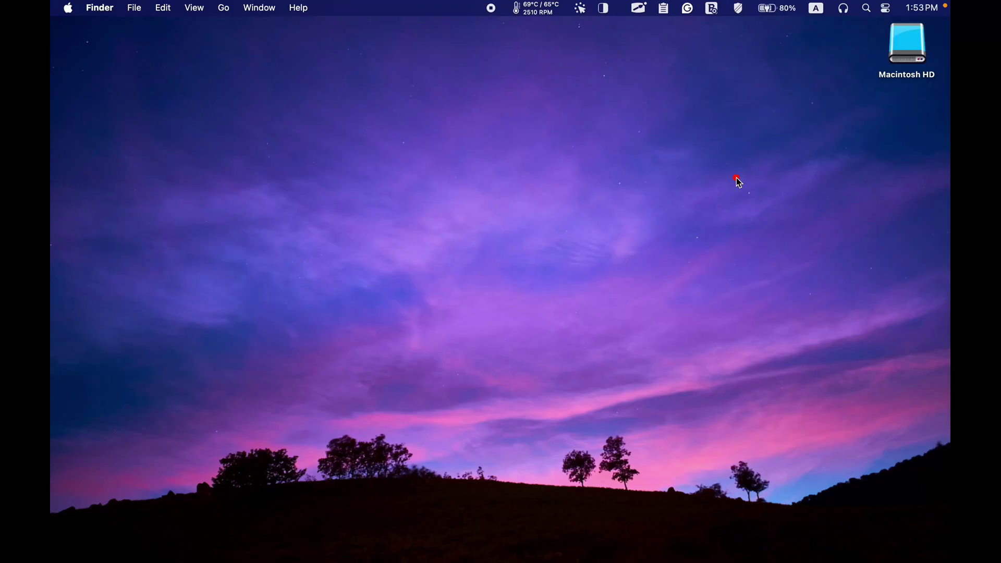
# Turn on External disks in Finder Settings so the Sequoia Clone drive shows on the desktop.
pyautogui.moveTo(737, 178); pyautogui.dragTo(926, 135)
pyautogui.click(628, 190)
pyautogui.click(100, 8)
pyautogui.click(95, 55)
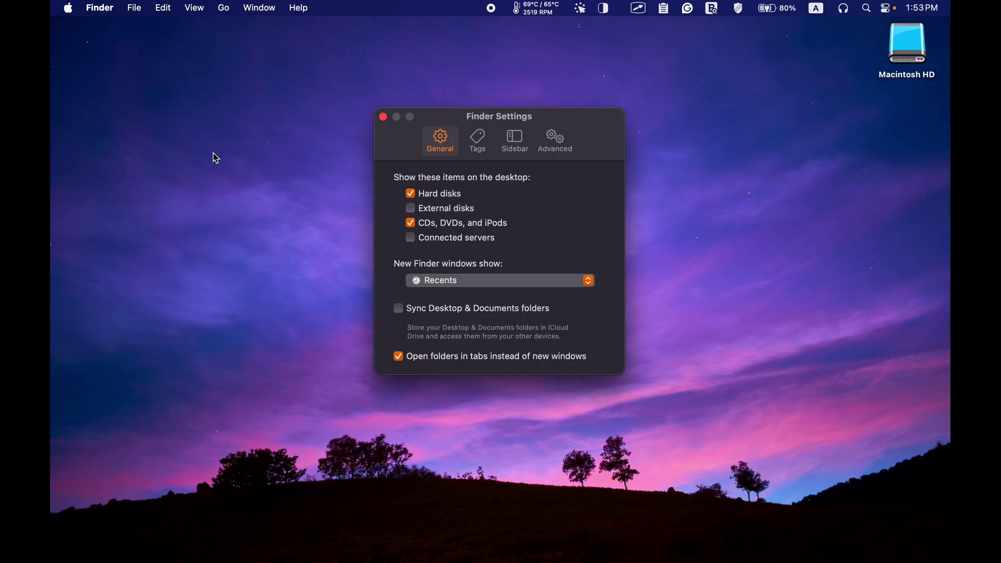
pyautogui.click(410, 209)
pyautogui.click(630, 235)
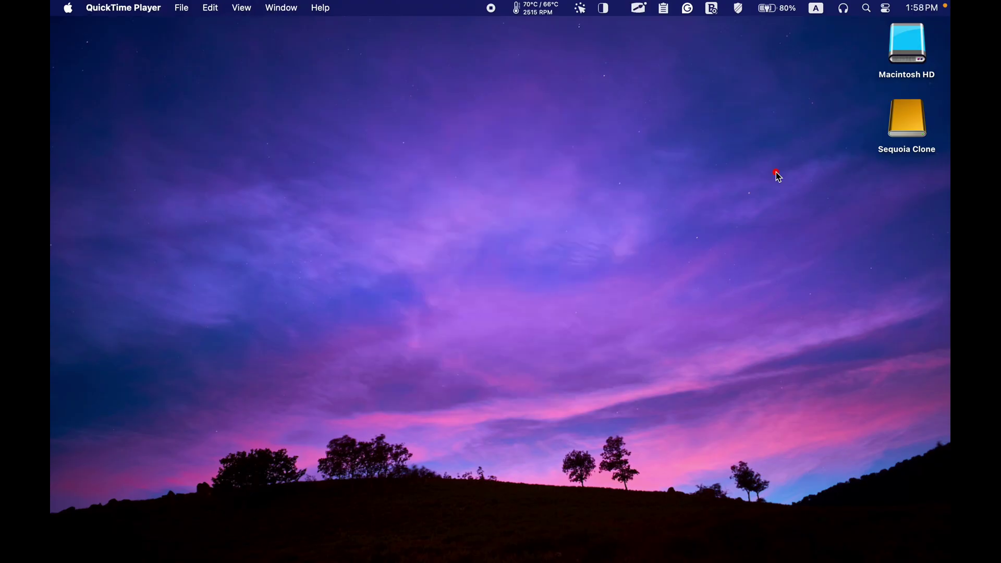
pyautogui.moveTo(778, 176); pyautogui.dragTo(909, 139)
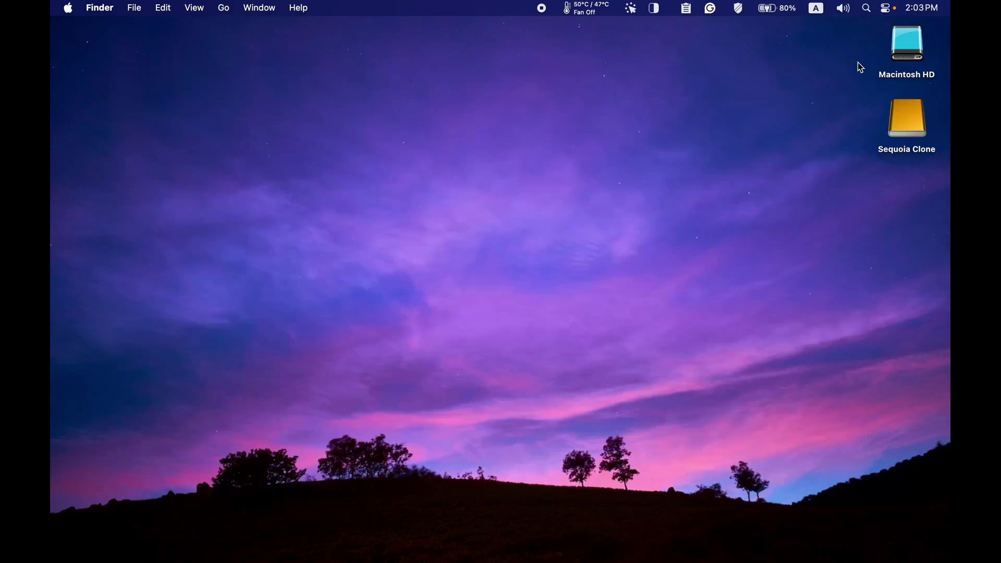
# Launch Disk Utility from a Spotlight search.
pyautogui.click(866, 9)
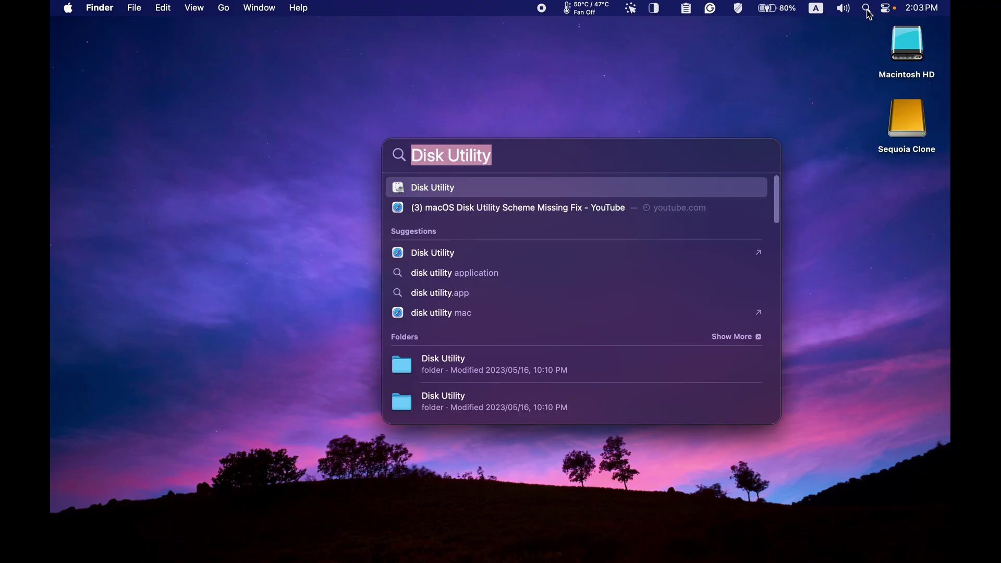
pyautogui.press('Return')
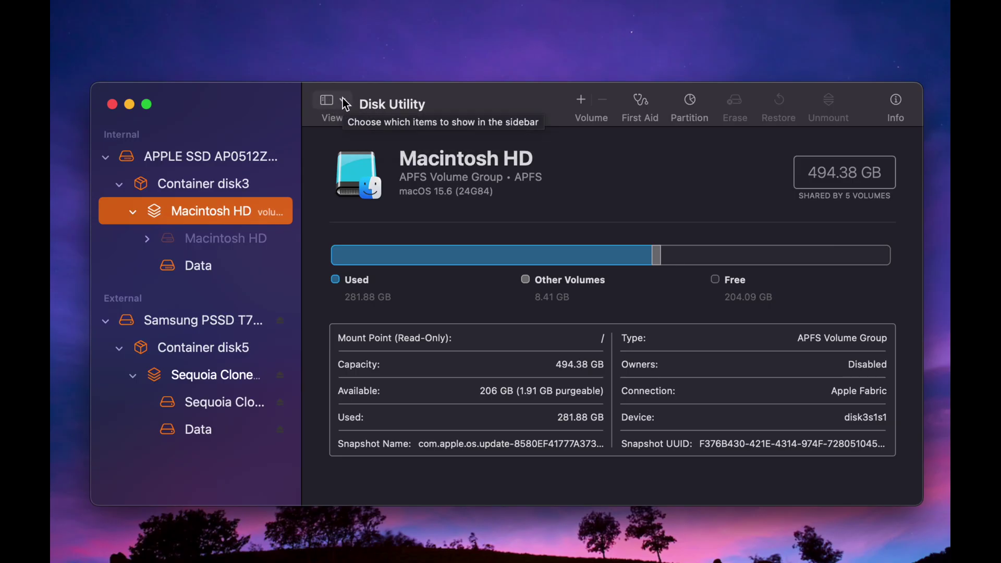
# Set the sidebar to Show Only Volumes, then begin erasing the Sequoia Clone volume group.
pyautogui.click(344, 102)
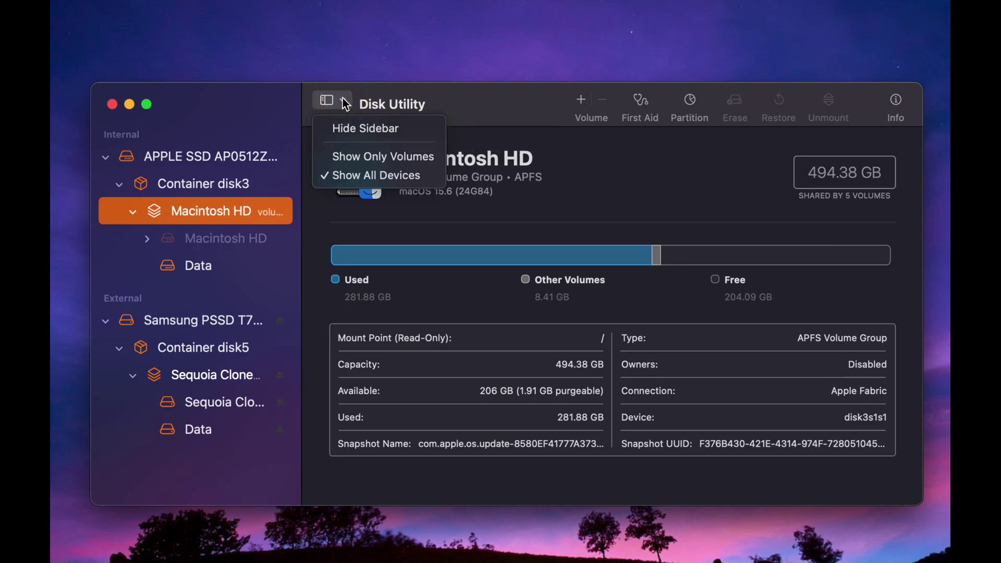
pyautogui.click(423, 178)
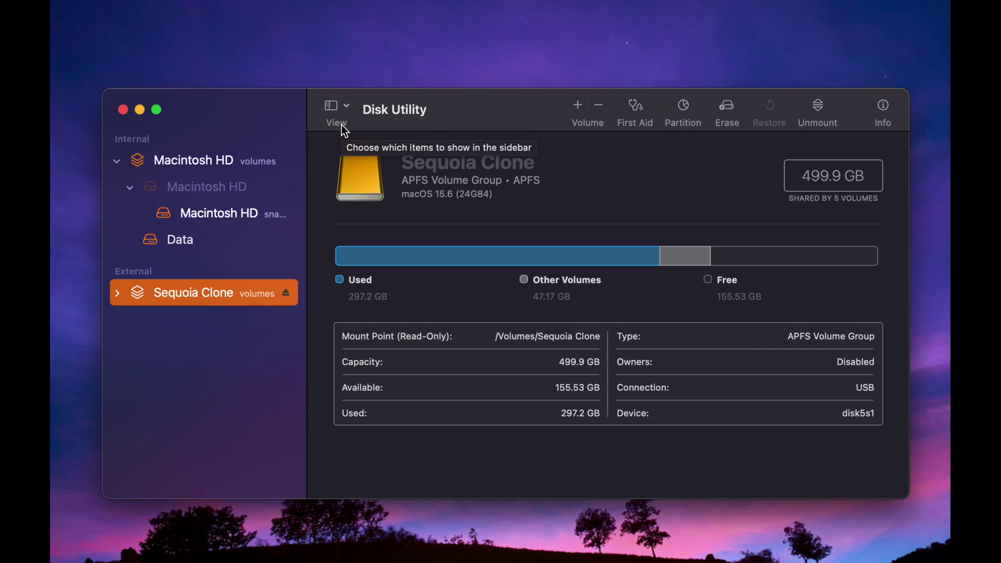
pyautogui.click(348, 105)
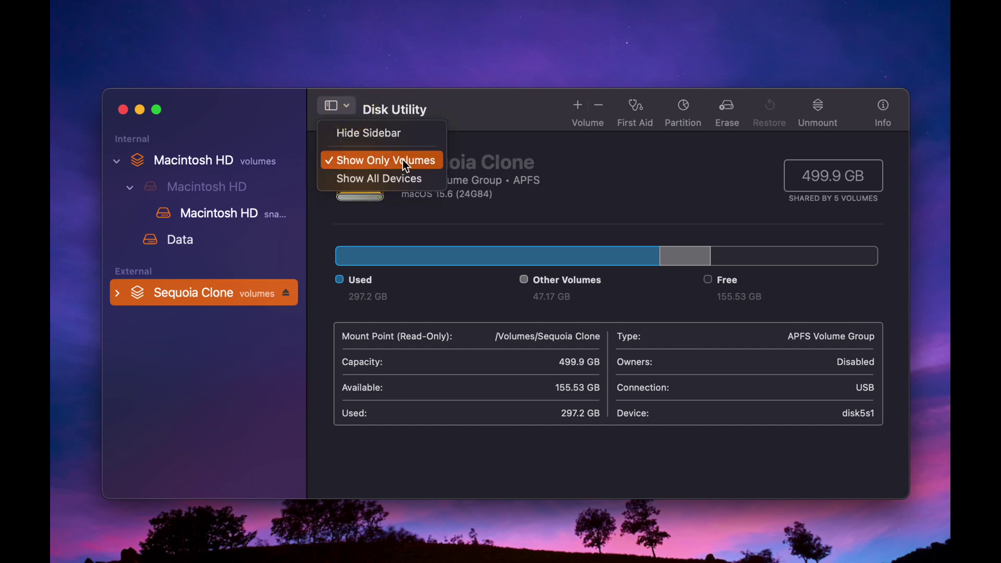
pyautogui.click(403, 159)
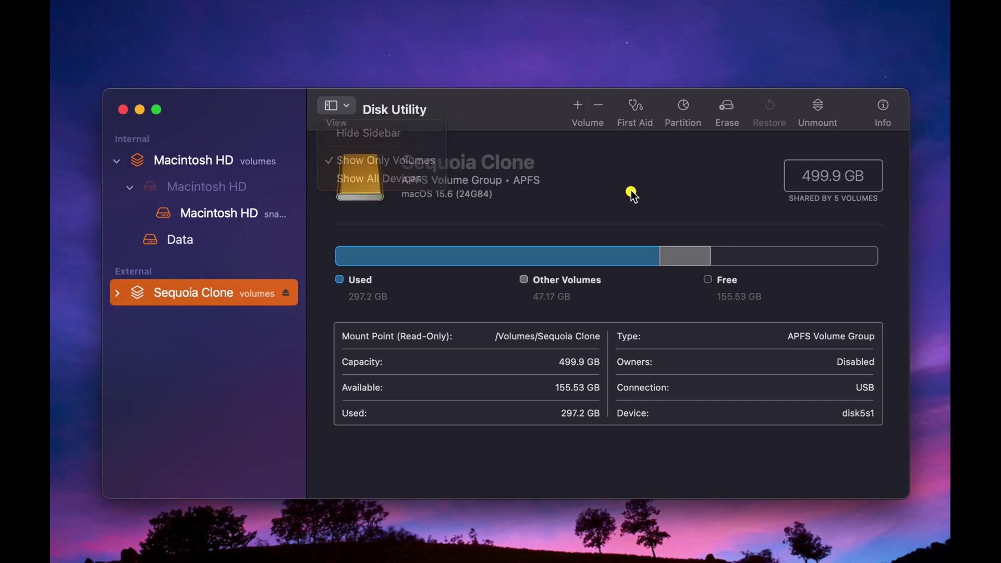
pyautogui.click(631, 189)
pyautogui.click(740, 107)
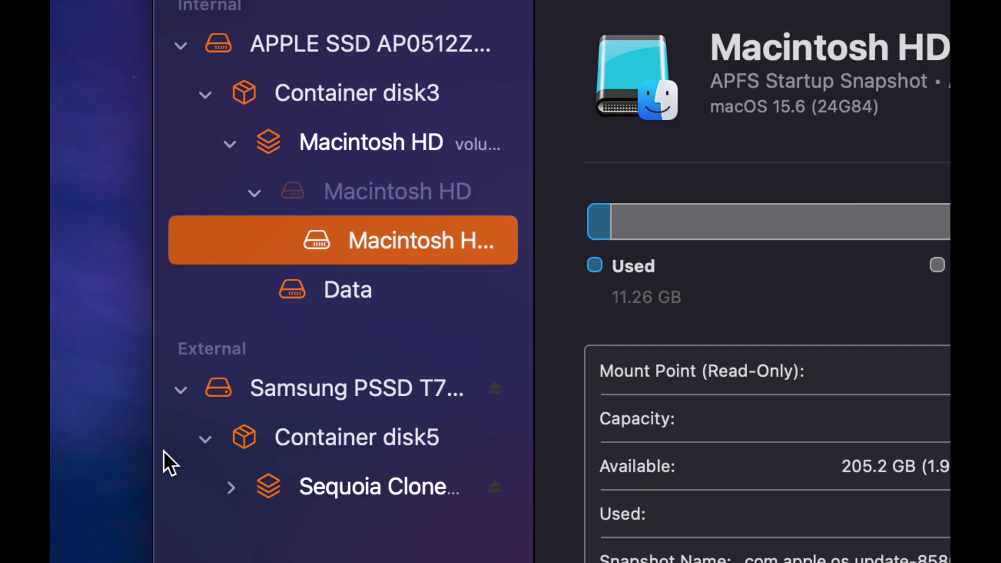
# Run First Aid on the whole Samsung PSSD T7 Media disk and dismiss the successful report.
pyautogui.click(255, 386)
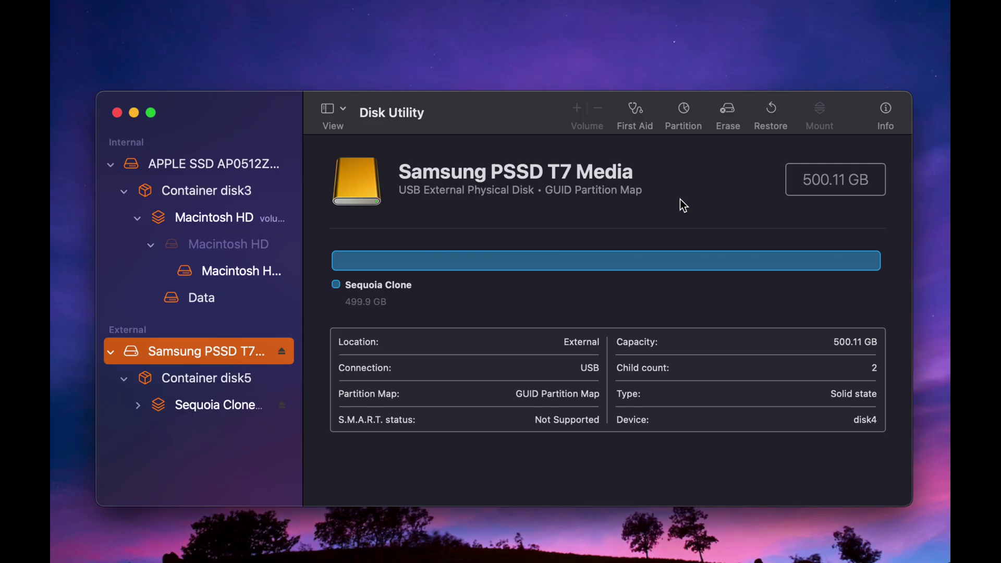
pyautogui.click(639, 119)
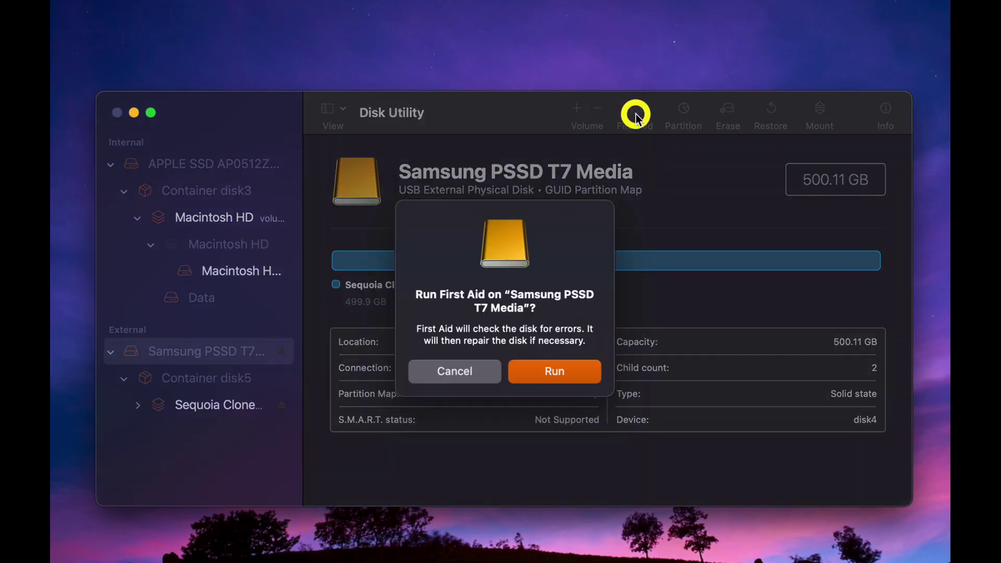
pyautogui.click(573, 372)
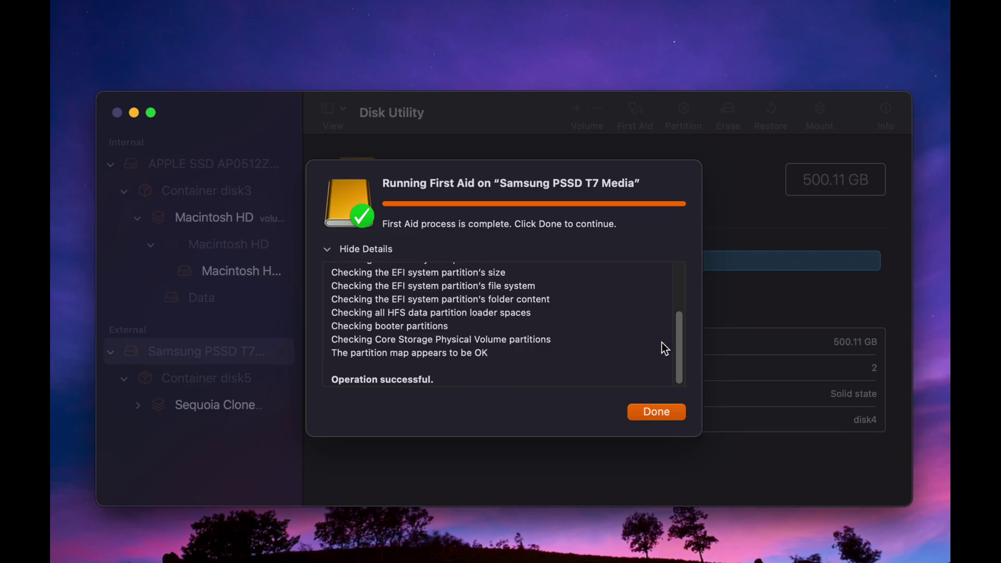
pyautogui.click(656, 412)
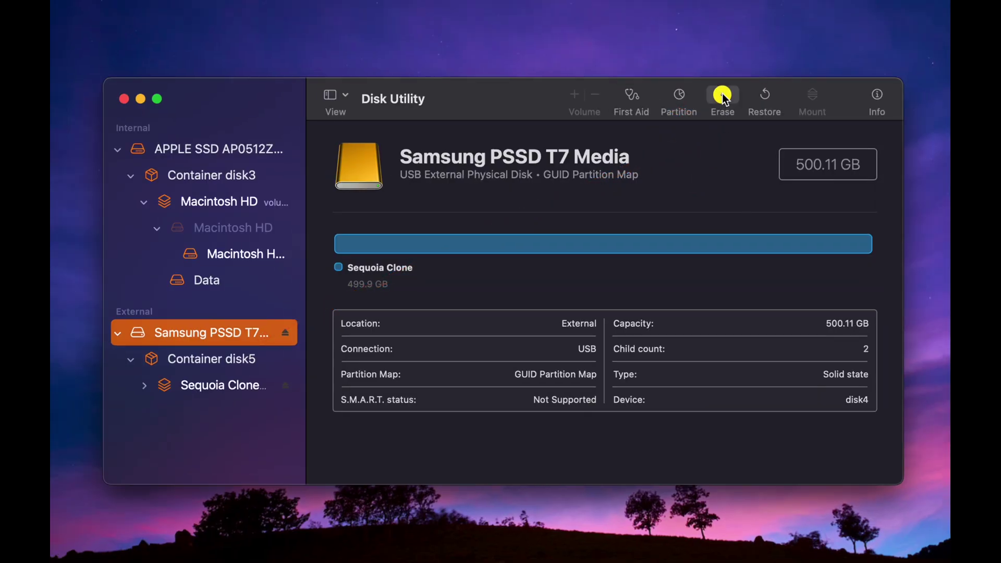
# Open the Samsung disk's erase prompt and replace the name 'Untitled' with 'macOS Tahoe'.
pyautogui.click(722, 96)
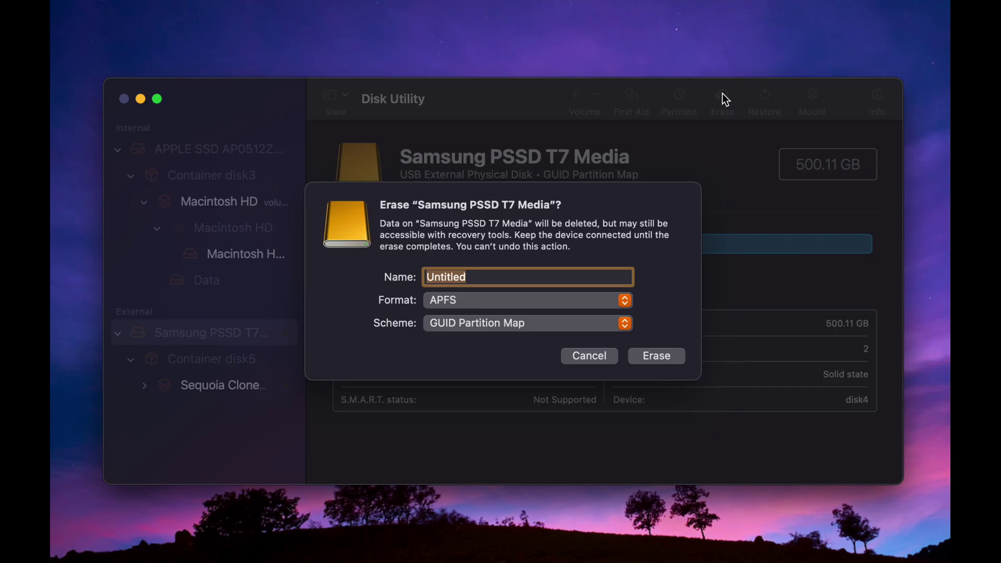
pyautogui.doubleClick(476, 276)
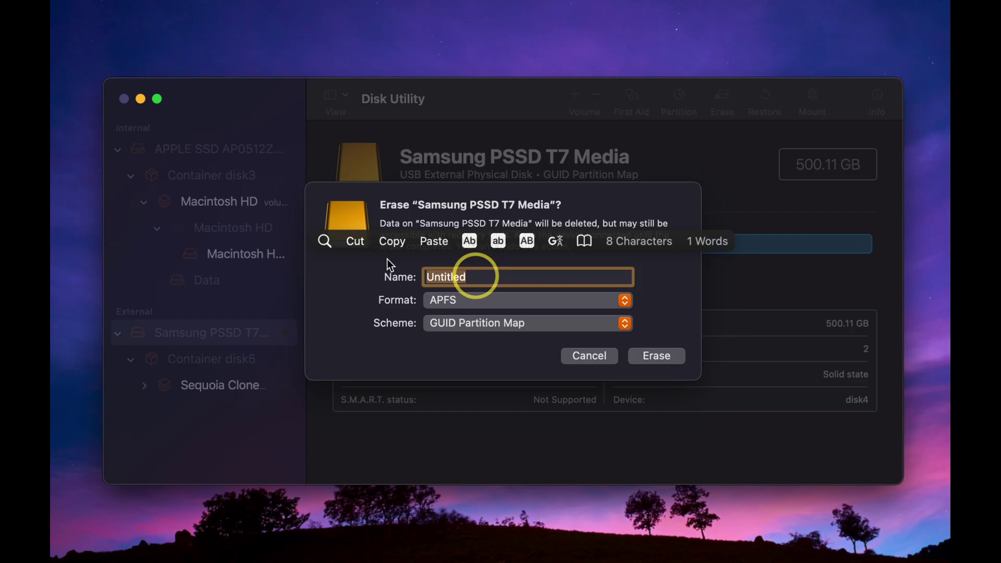
pyautogui.write('macOS Tahoe')
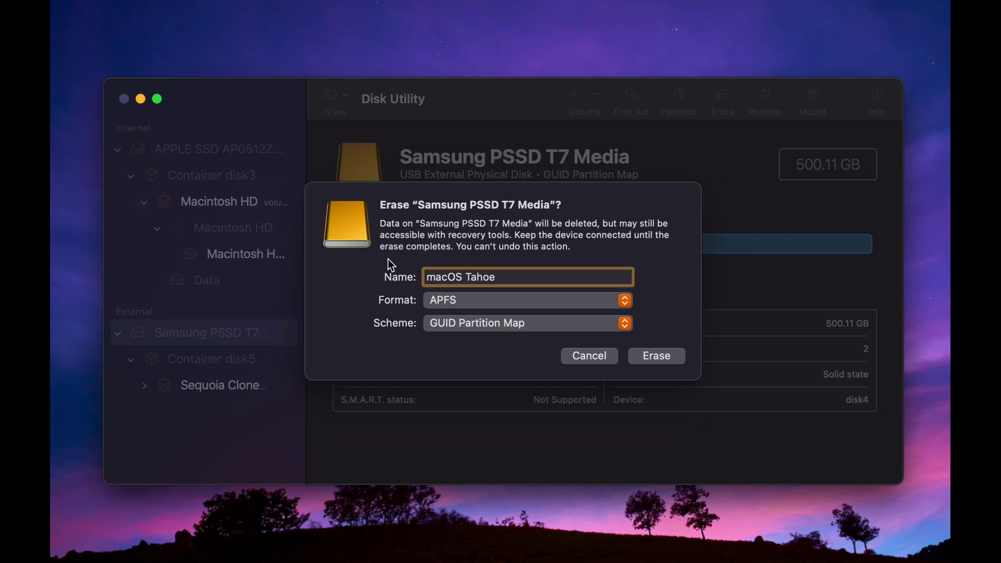
pyautogui.click(624, 308)
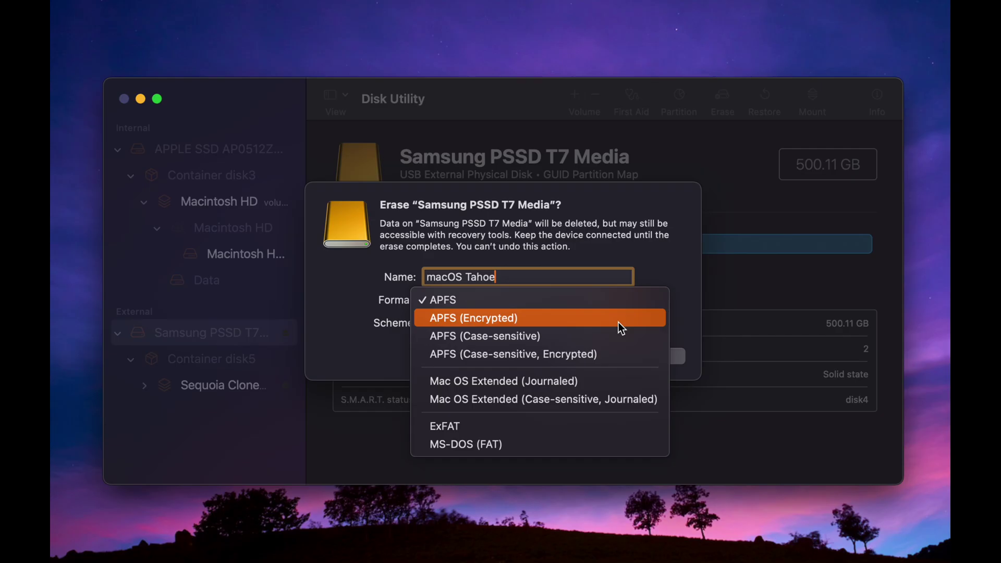
pyautogui.click(618, 322)
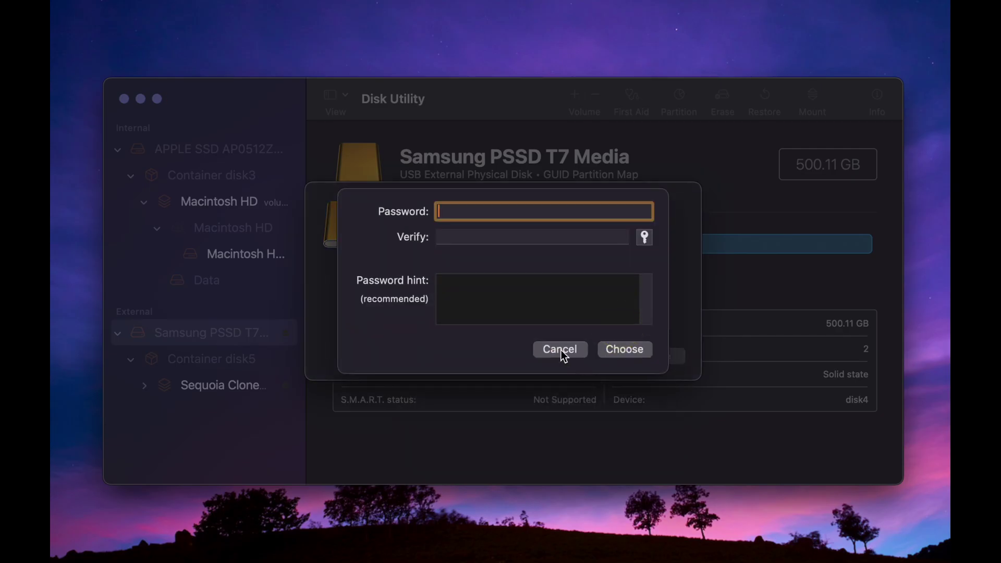
pyautogui.click(560, 349)
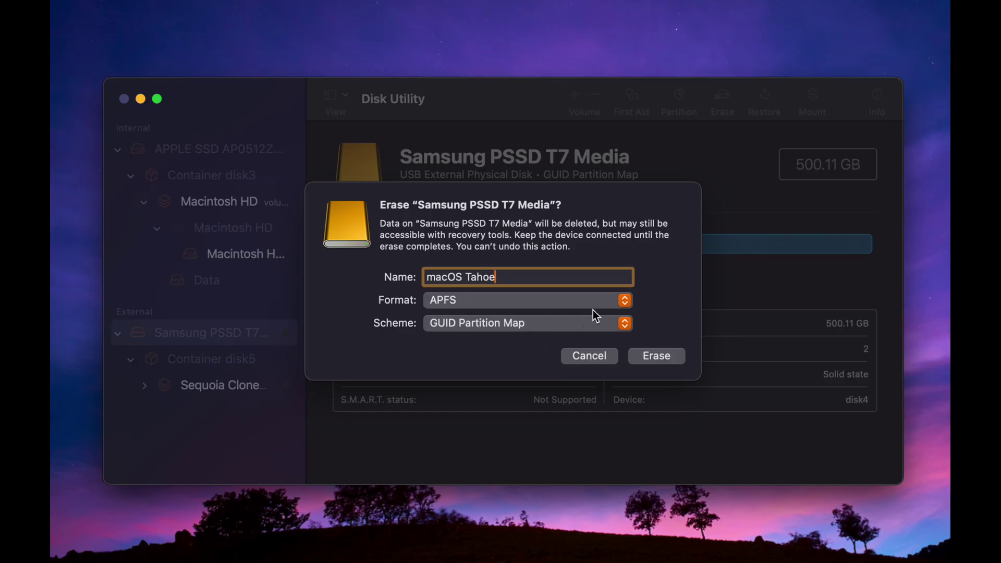
# Open the Format choices, then point out the three Samsung SSD formatting and security tutorial cards.
pyautogui.click(624, 302)
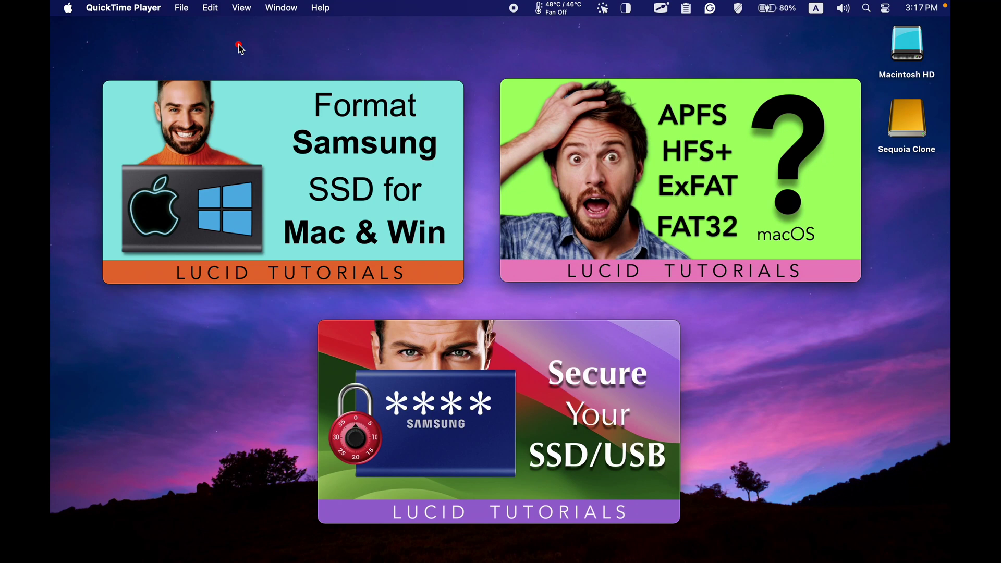
pyautogui.moveTo(238, 40); pyautogui.dragTo(262, 125)
pyautogui.moveTo(732, 397); pyautogui.dragTo(708, 249)
pyautogui.moveTo(837, 346); pyautogui.dragTo(671, 412)
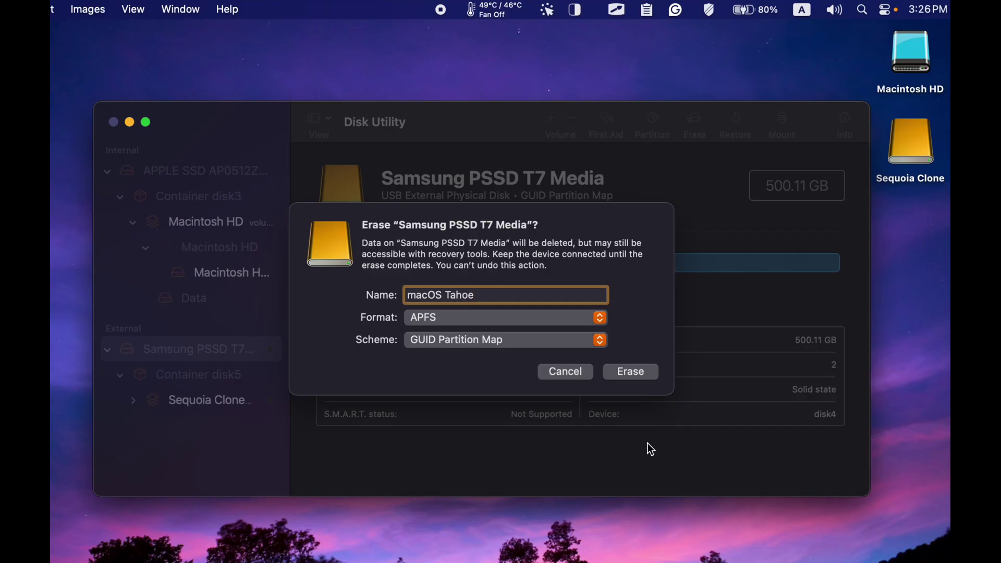
# Erase the Samsung drive as APFS 'macOS Tahoe' and close the finished report.
pyautogui.click(646, 370)
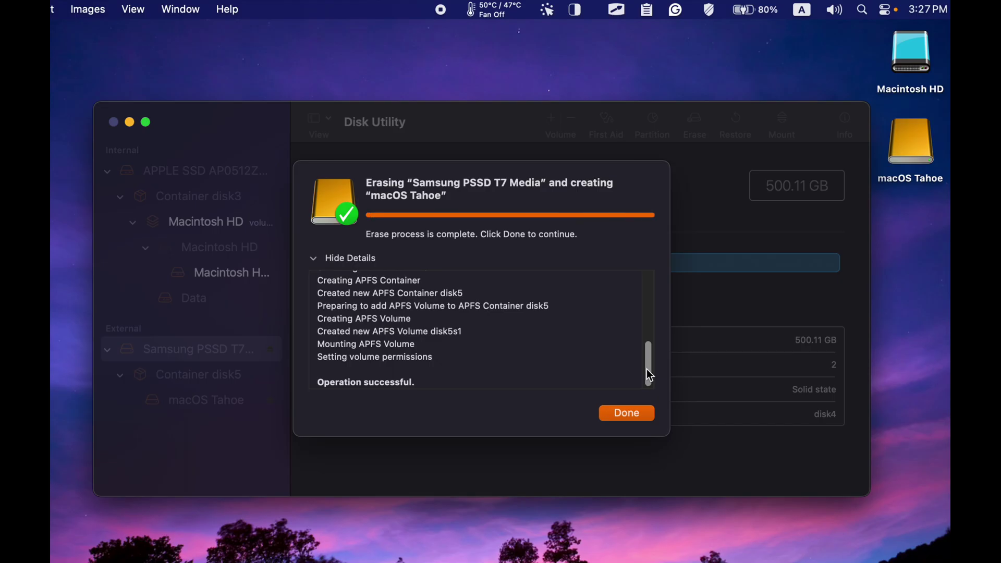
pyautogui.click(624, 416)
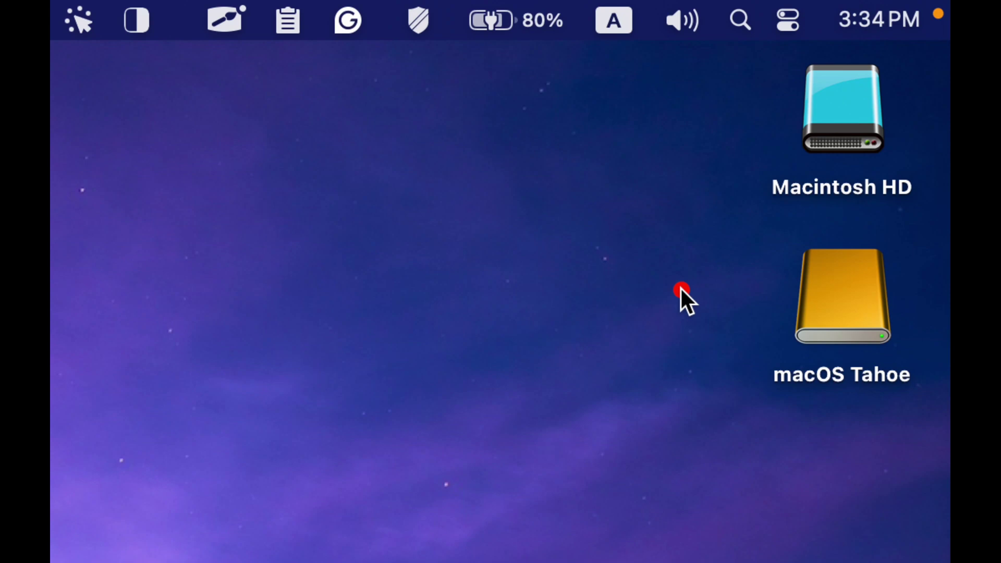
pyautogui.moveTo(678, 290); pyautogui.dragTo(821, 292)
pyautogui.moveTo(837, 100); pyautogui.dragTo(840, 278)
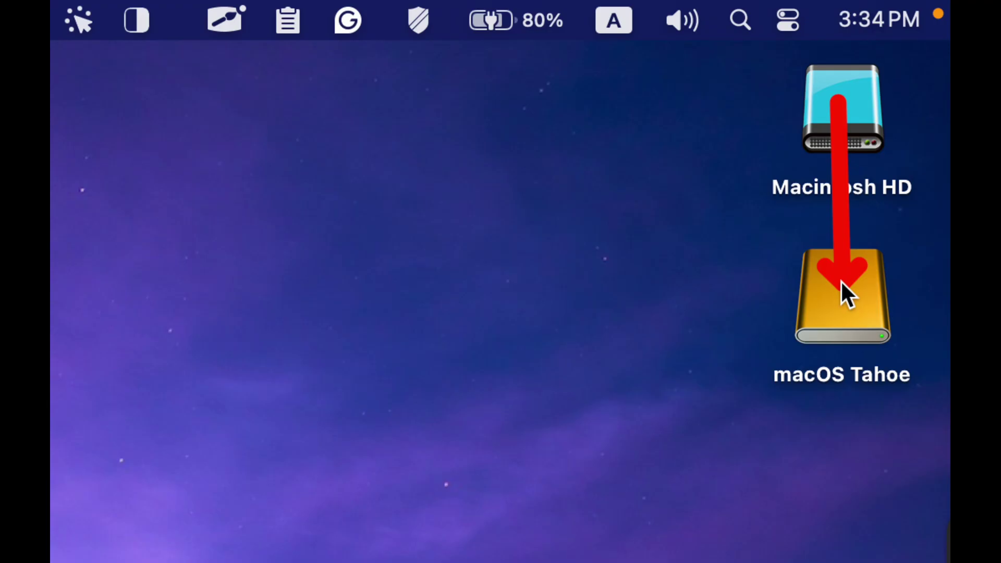